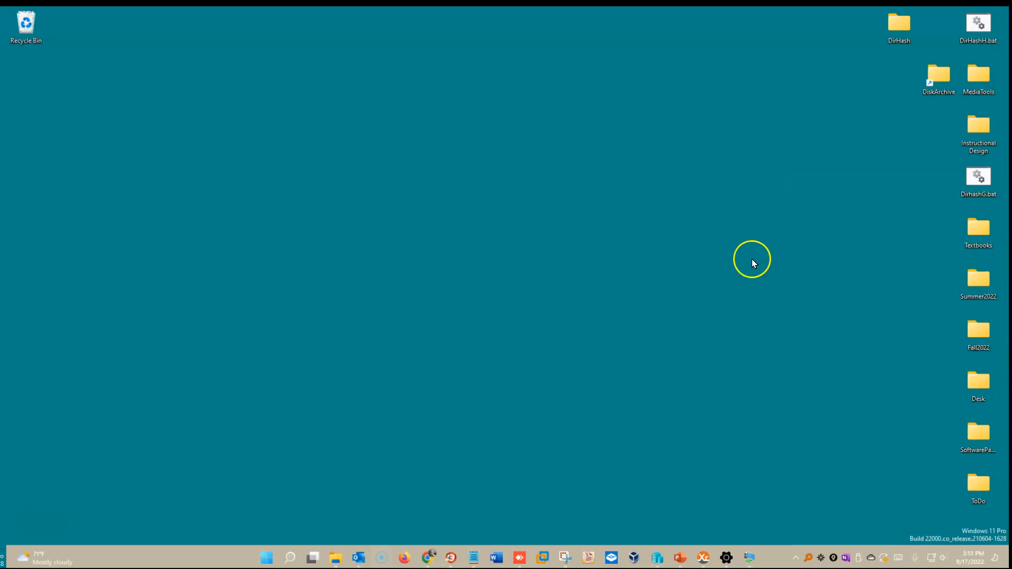
- Show the AnyDesk Spruce session full-screen, then close the session window
click(519, 558)
double_click(696, 80)
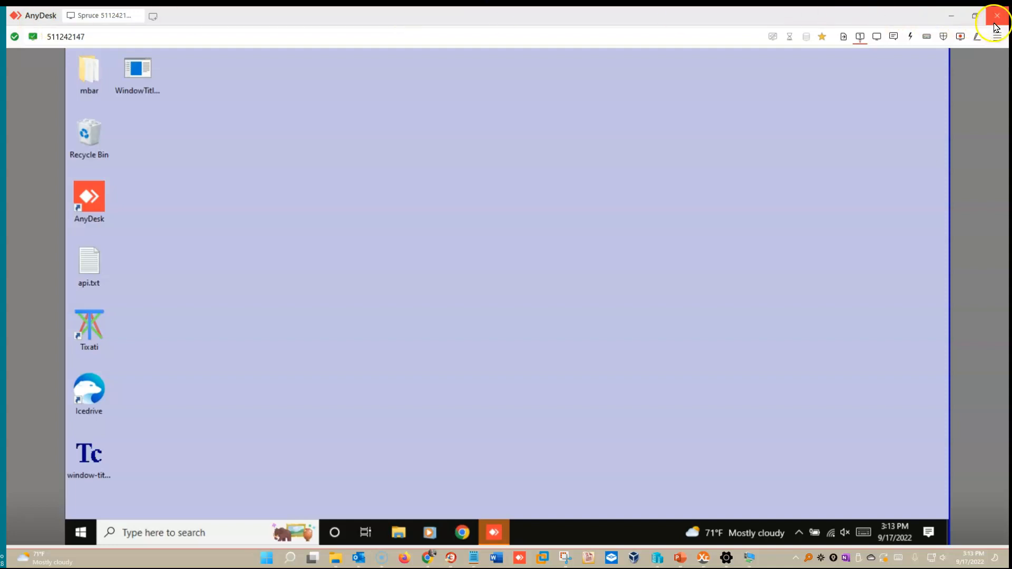
click(997, 20)
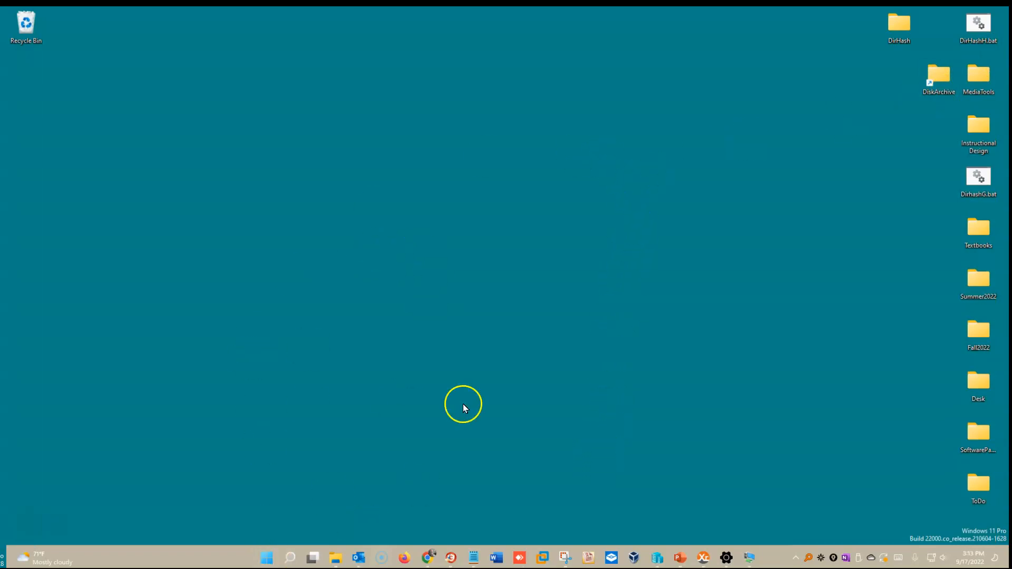
- Search Start for 'remote' and launch Remote Desktop Connection
click(267, 557)
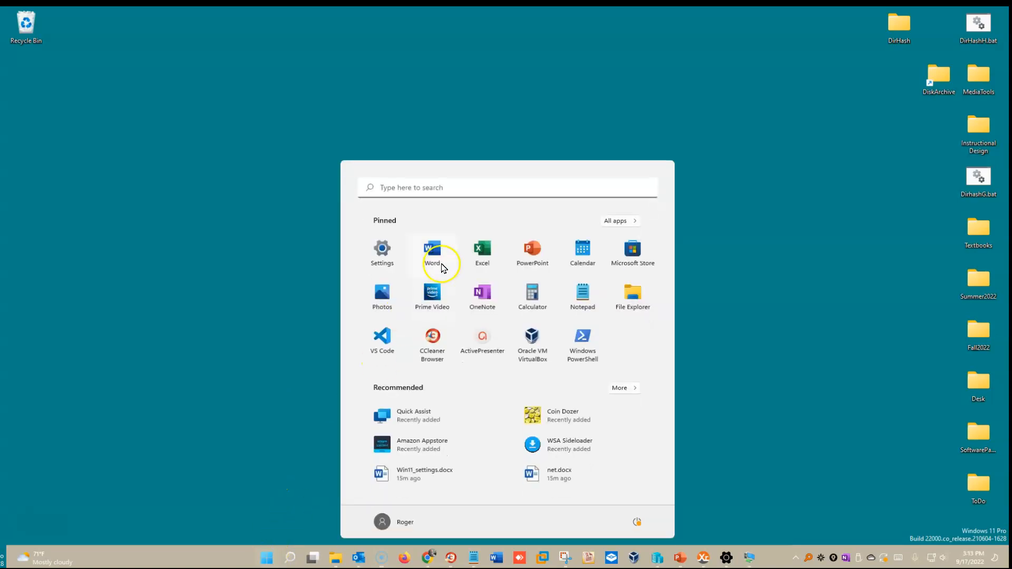
click(460, 191)
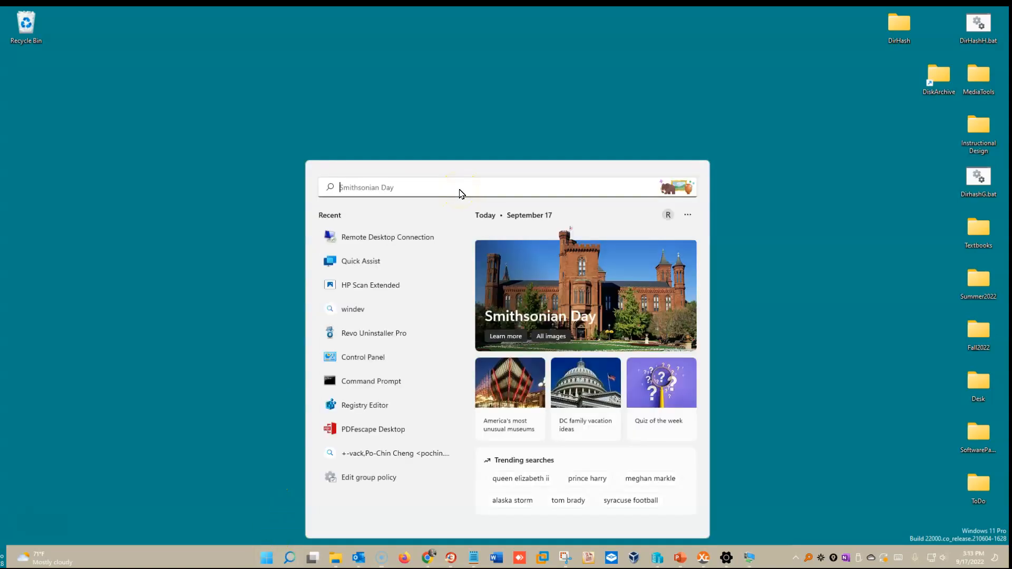
text(remote)
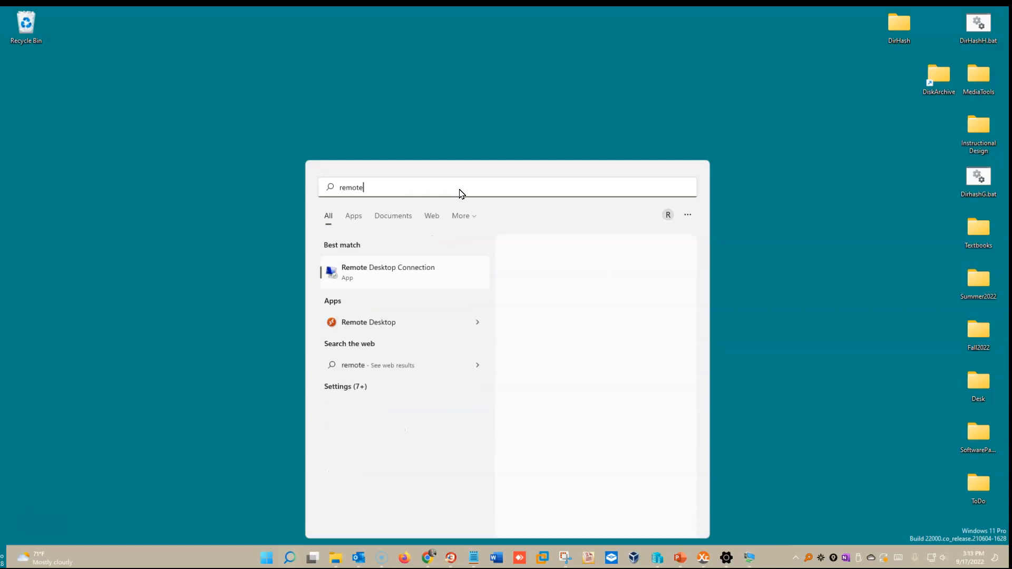
click(386, 269)
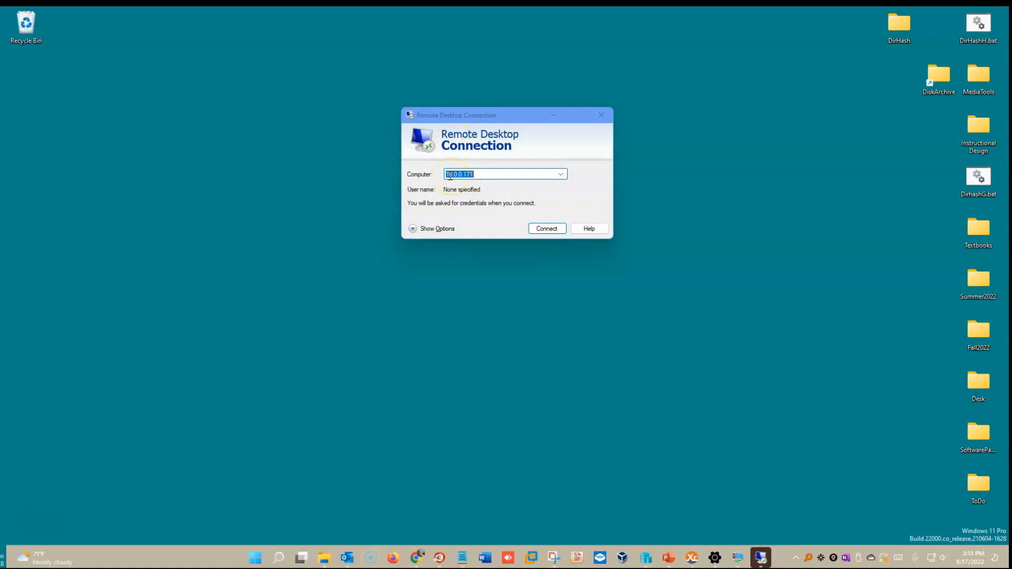
- Pick computer 10.0.0.171 from the saved addresses and connect to reach the credentials prompt
click(561, 175)
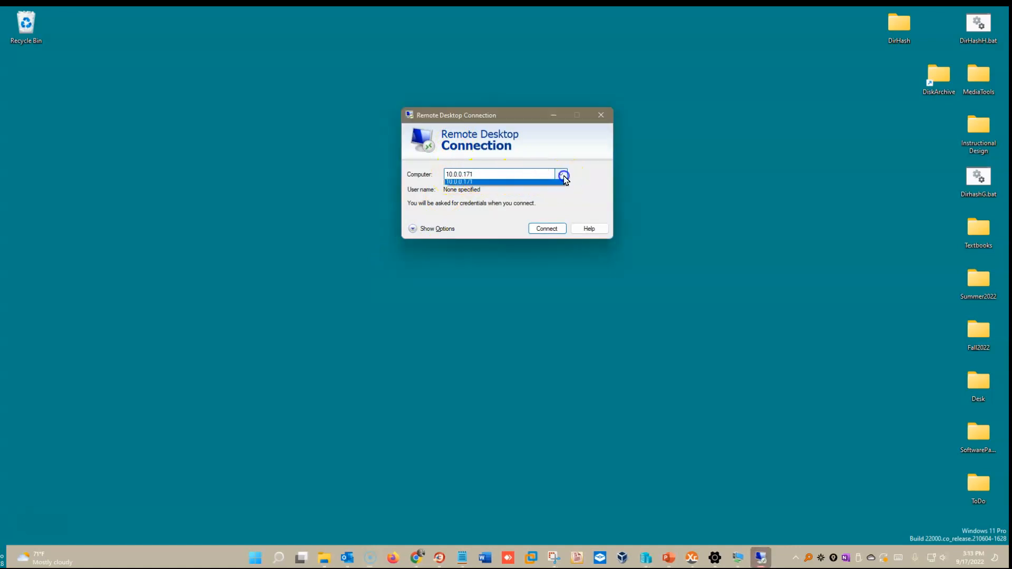
click(534, 141)
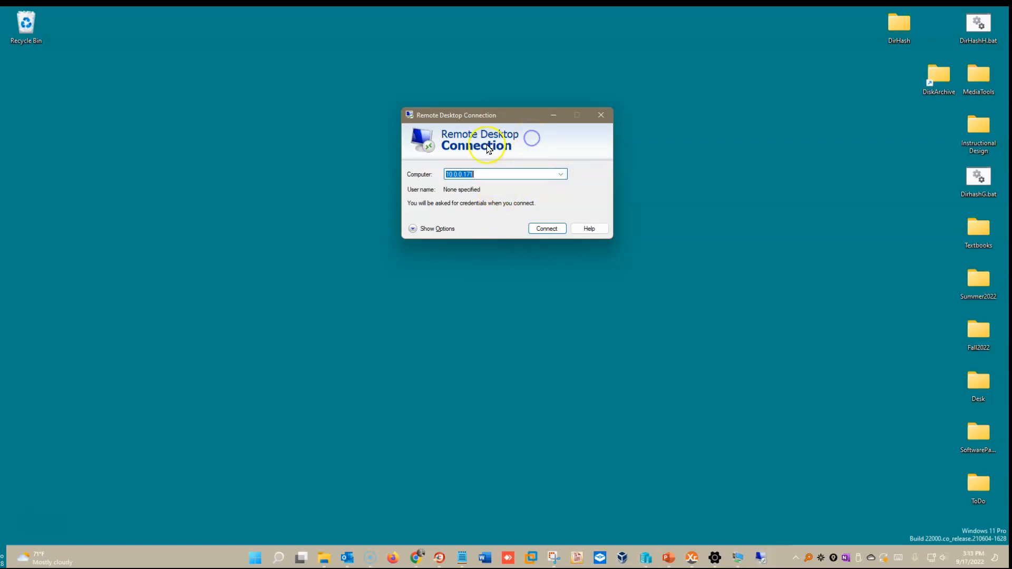
click(478, 182)
click(545, 228)
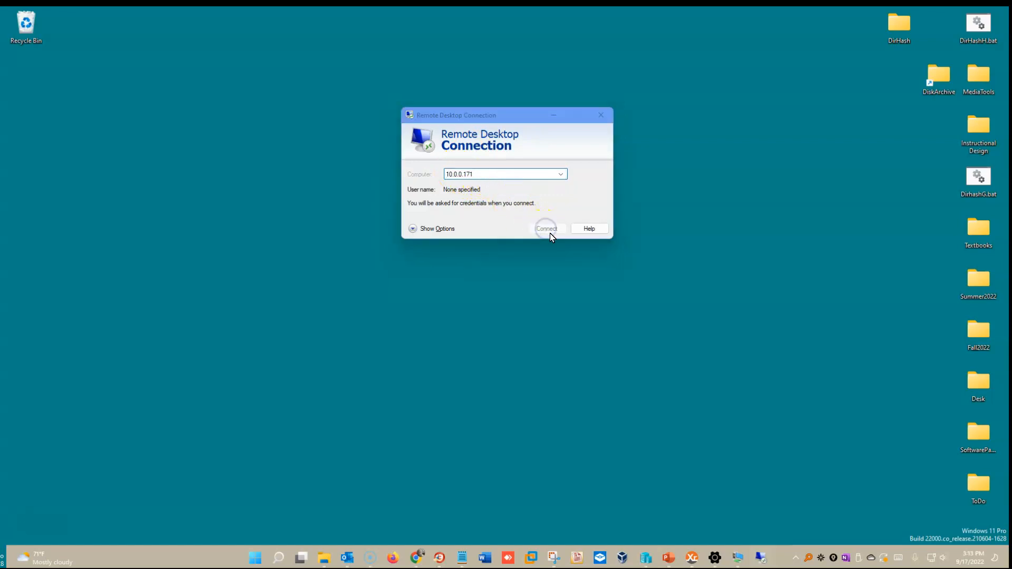
click(488, 167)
click(503, 98)
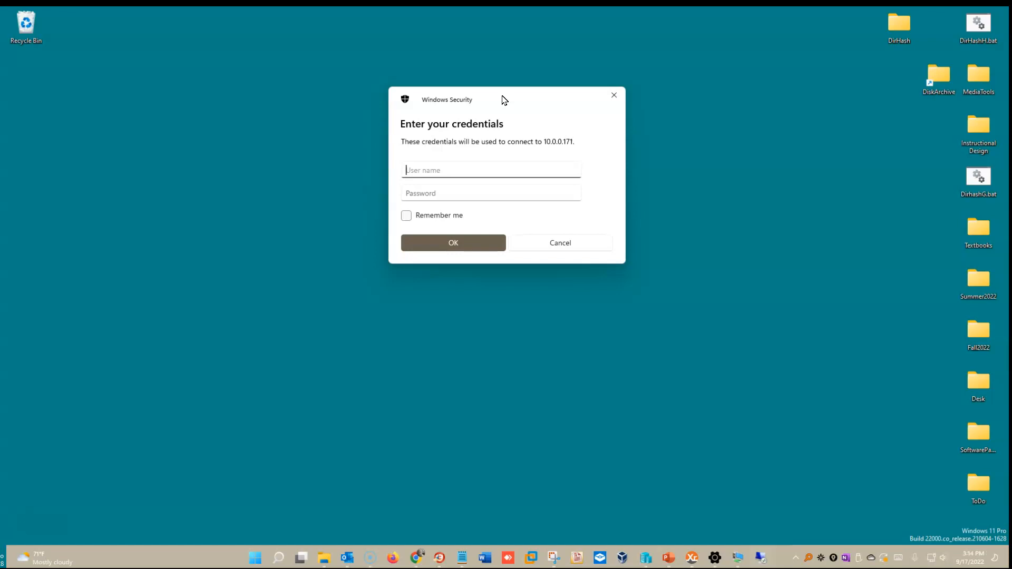
- Enter the account's user name and password in Windows Security and submit them
text(Roger)
click(518, 190)
text(••••••••••)
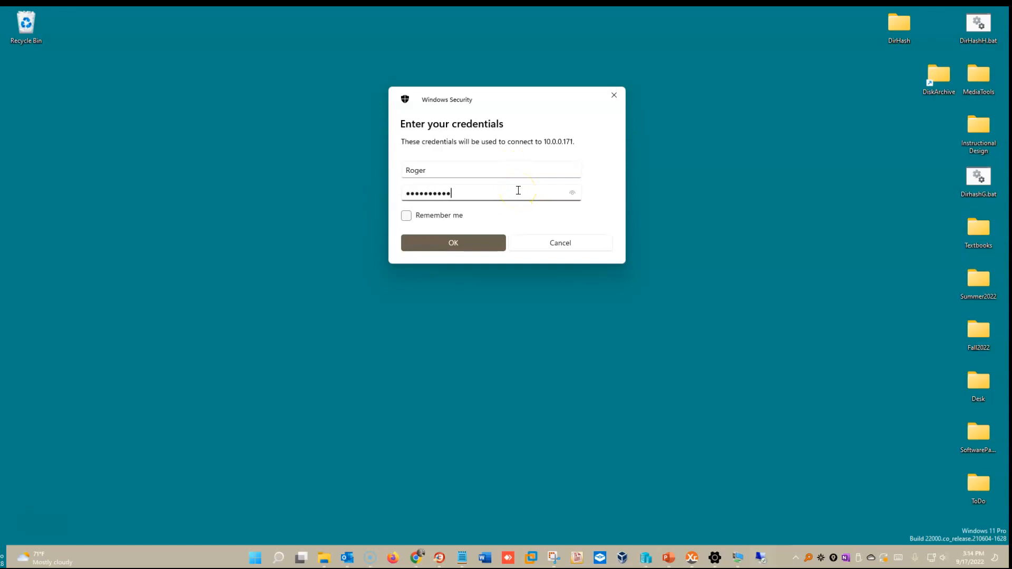
click(484, 242)
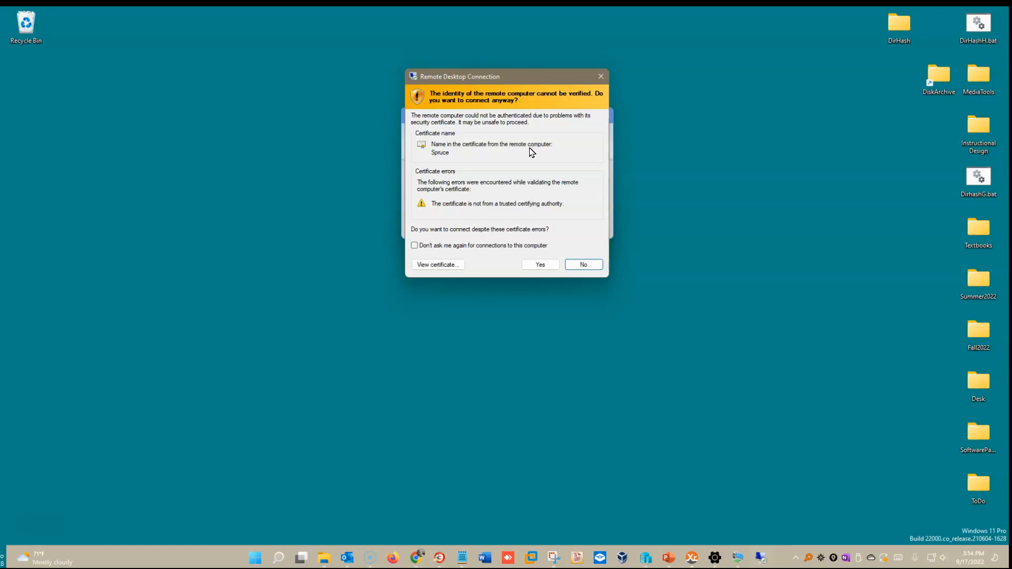
- Accept the Spruce certificate warning and connect to the remote desktop anyway
click(529, 79)
click(535, 266)
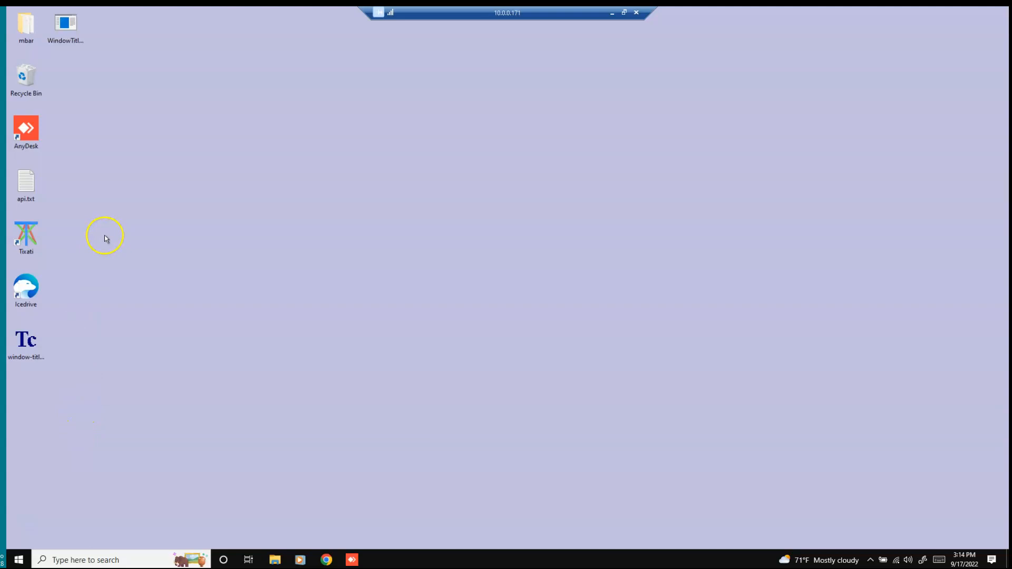
- Open api.txt in Notepad on Spruce, close it, and disconnect the remote session
click(33, 186)
double_click(26, 185)
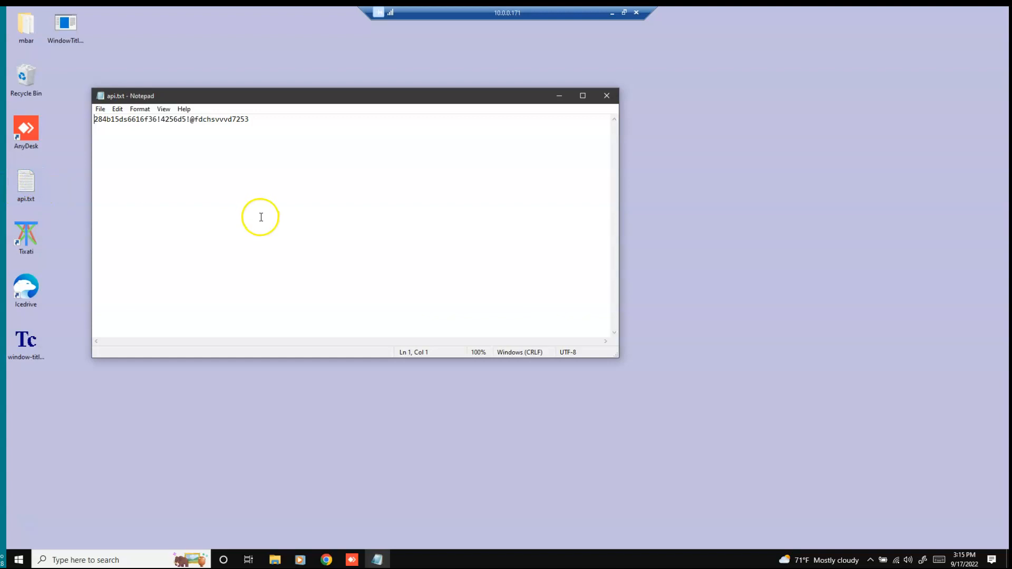
click(607, 95)
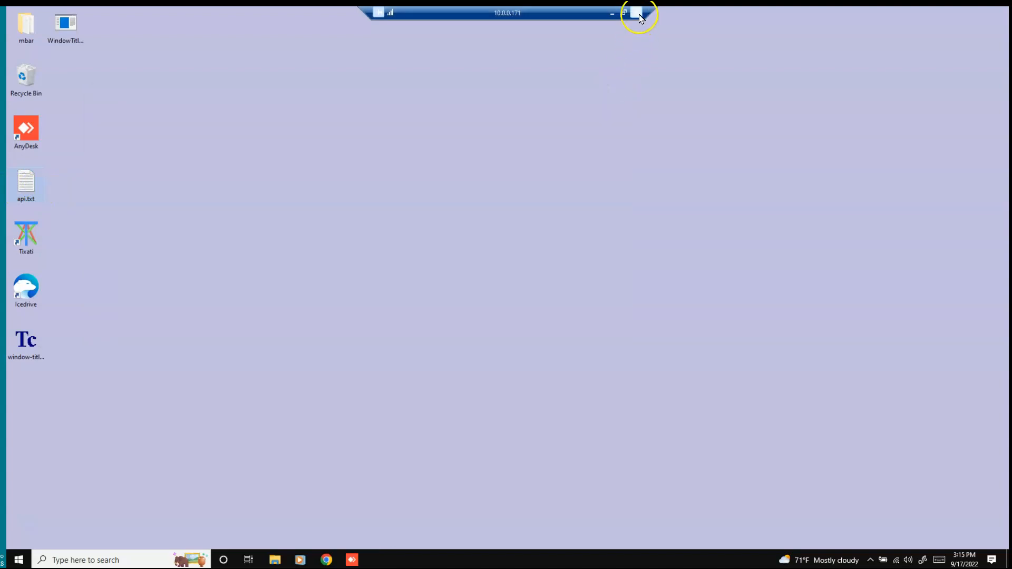
click(637, 14)
click(548, 307)
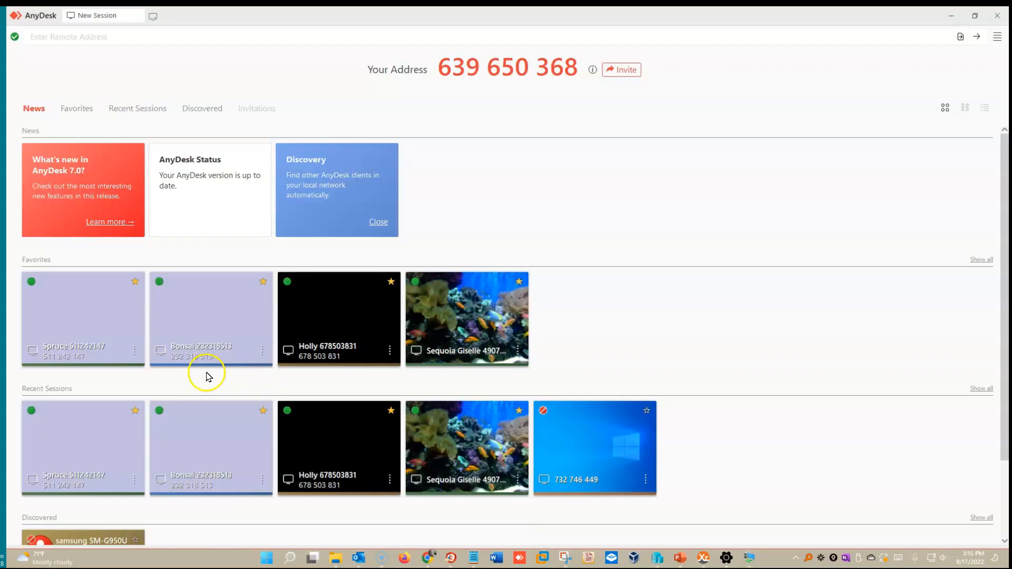
- Start the Spruce favorite session and sign in at its lock screen with the account password
click(82, 320)
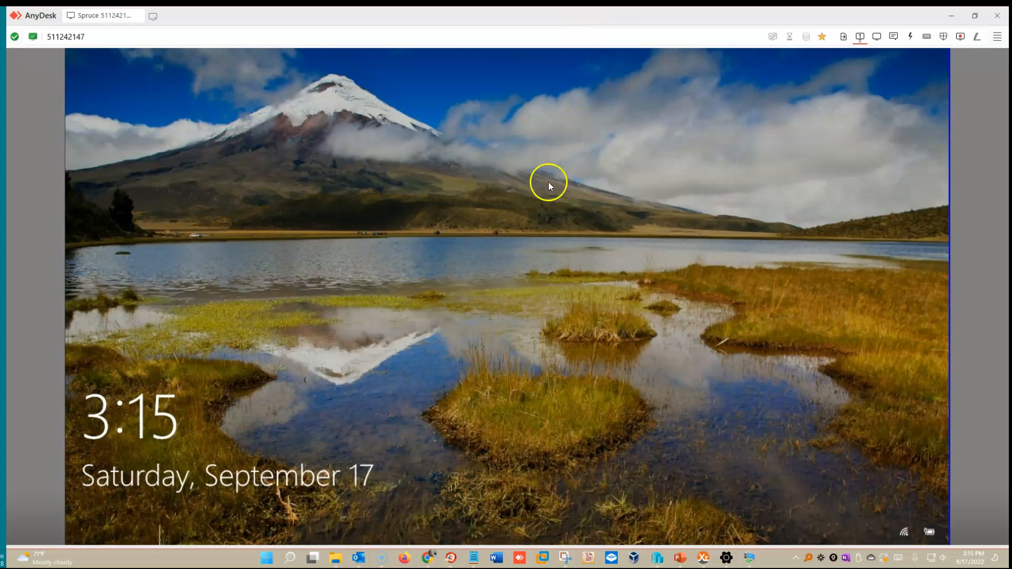
click(590, 292)
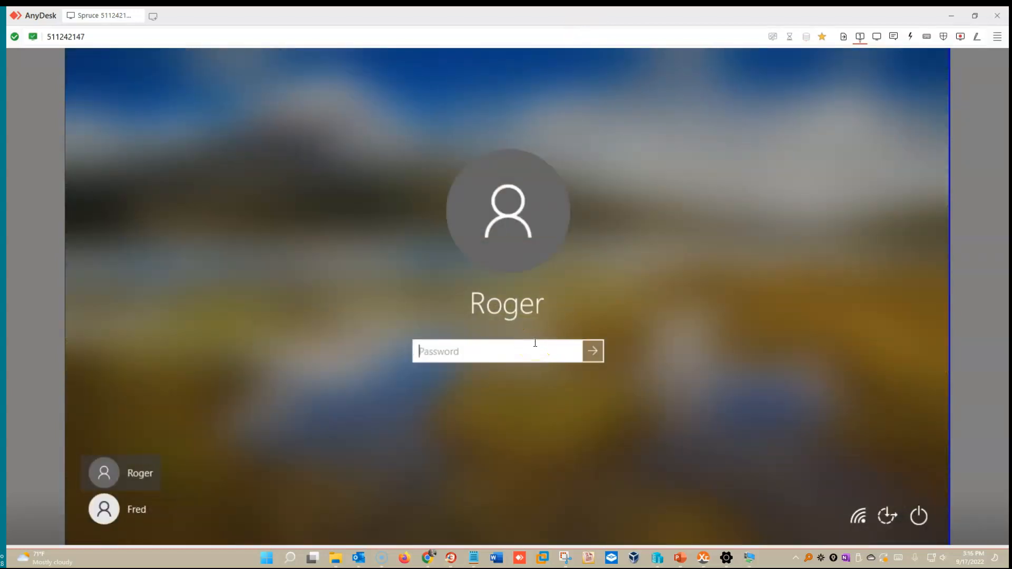
text(************)
click(593, 351)
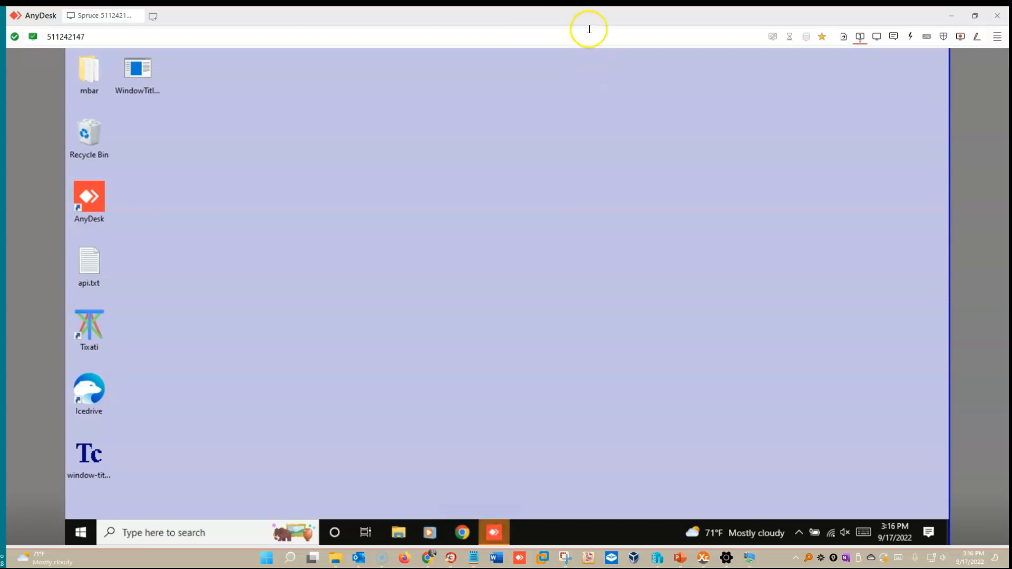
- Snap the AnyDesk Spruce window to the right half and dismiss Snap Assist
drag(476, 14, 1007, 136)
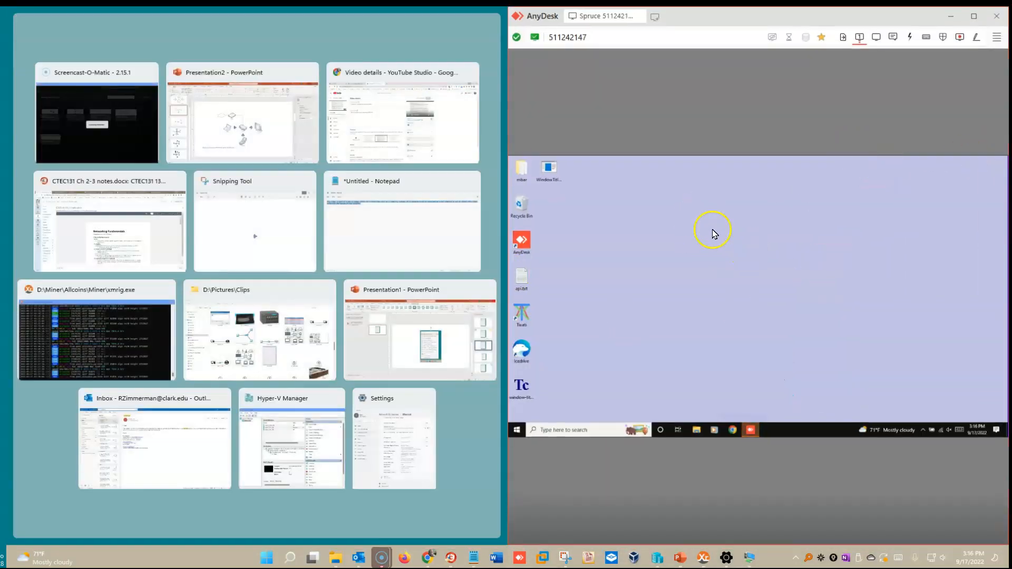
click(467, 29)
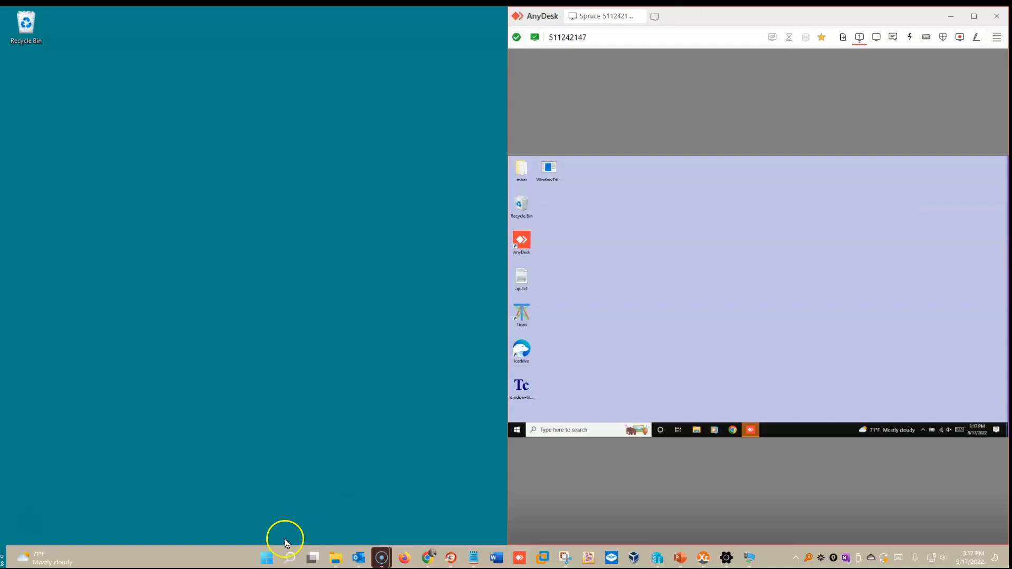
- Search for 'quick assist', launch it locally, and move its window to the screen centre
click(266, 554)
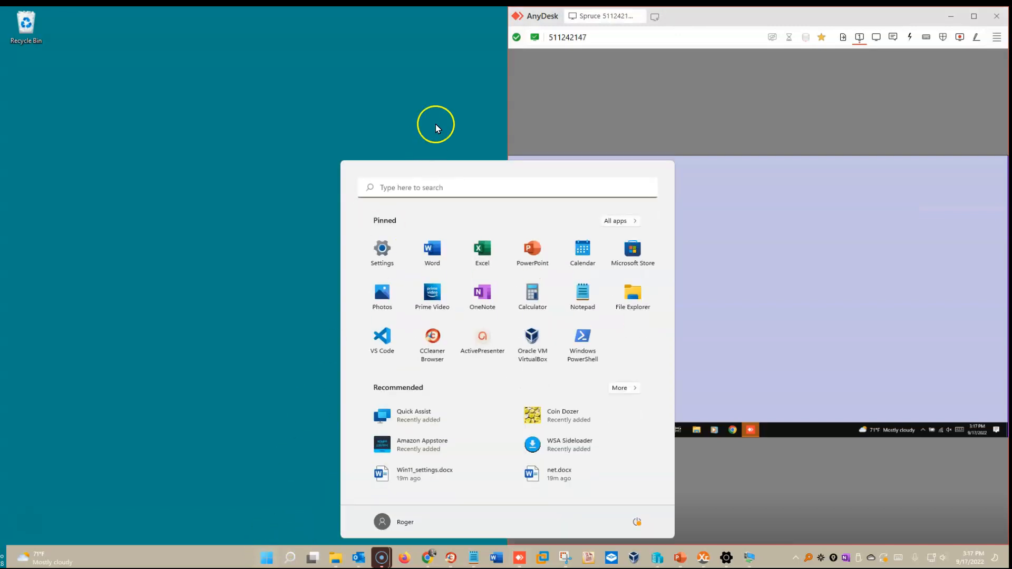
click(444, 188)
text(qui)
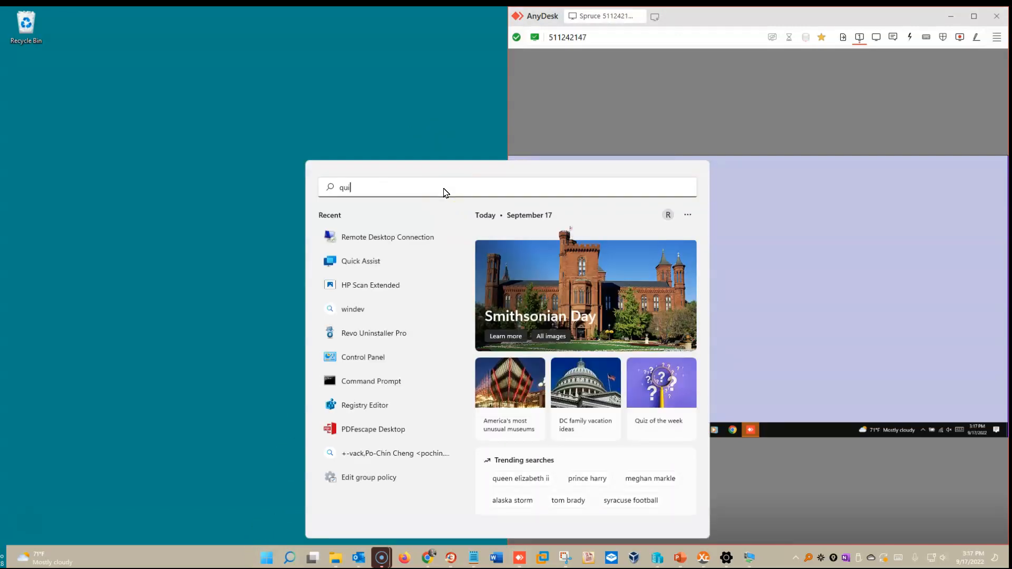
text(ck assist)
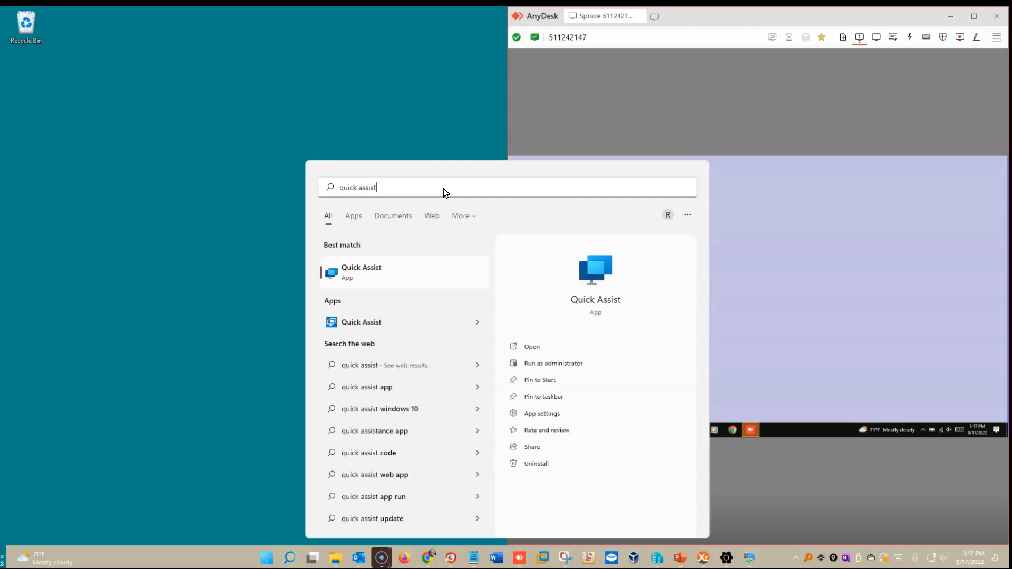
click(381, 270)
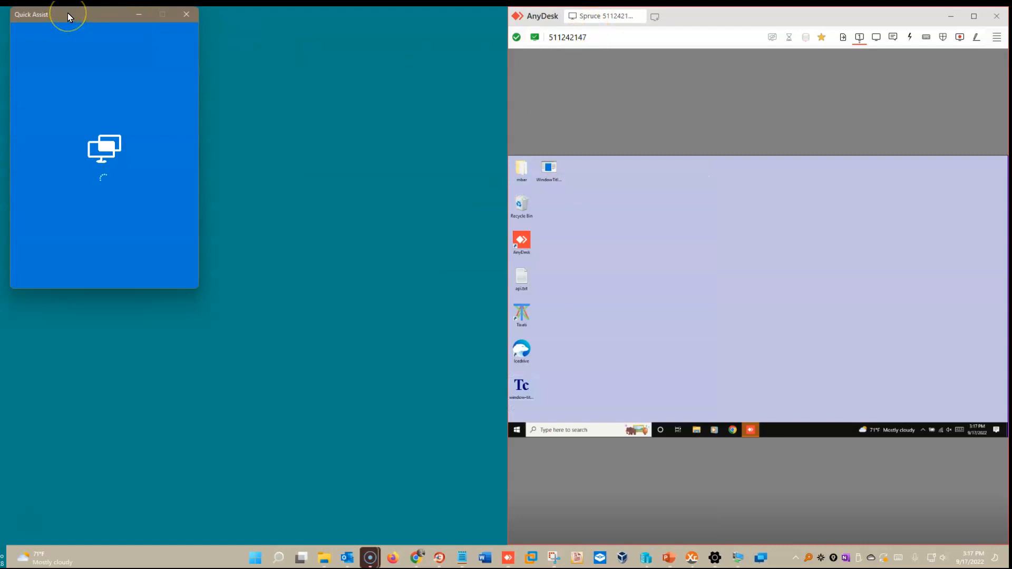
drag(67, 12, 226, 97)
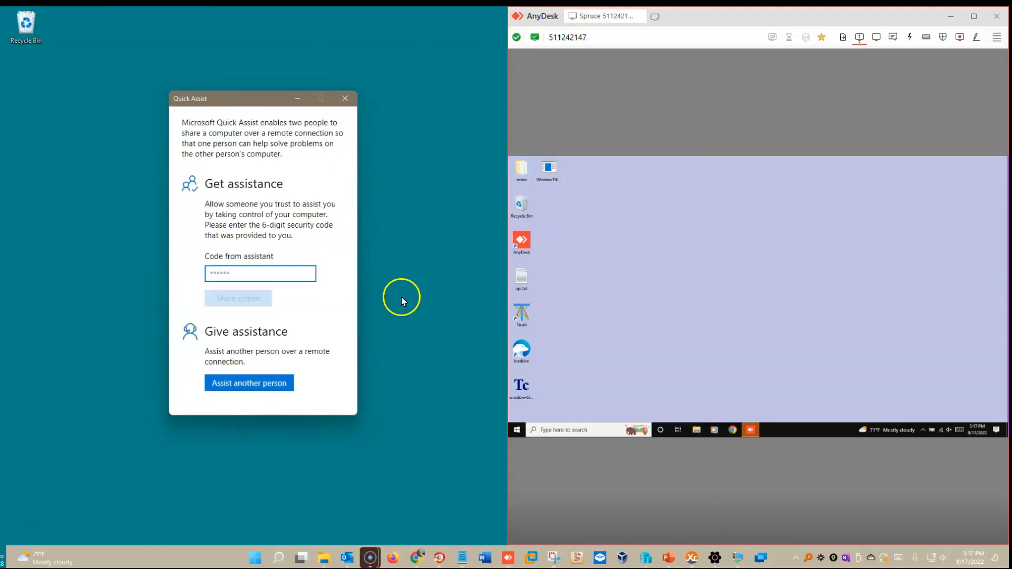
- Launch Quick Assist on the remote Spruce PC and centre its window there
click(523, 431)
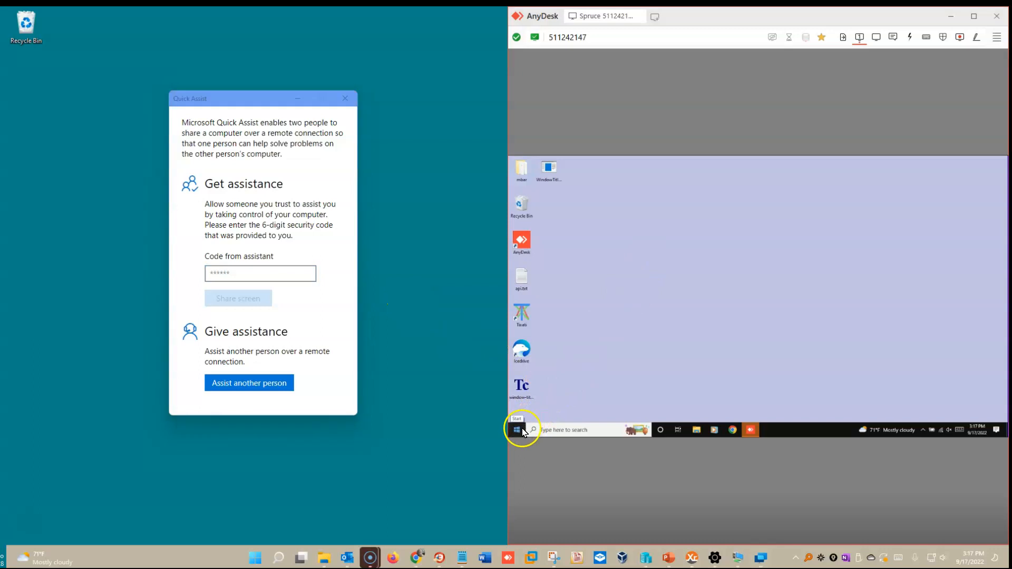
click(524, 431)
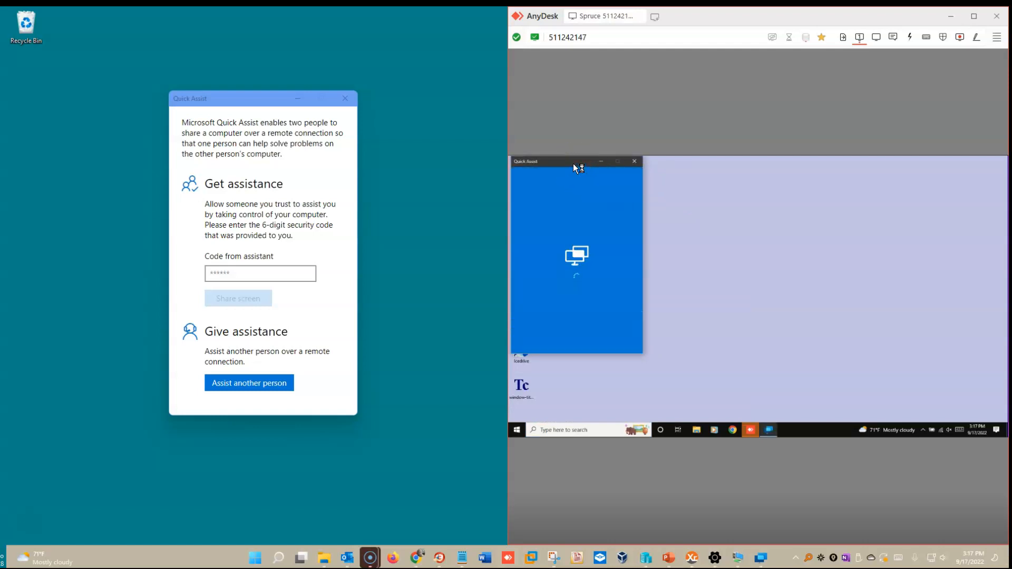
drag(574, 164, 697, 184)
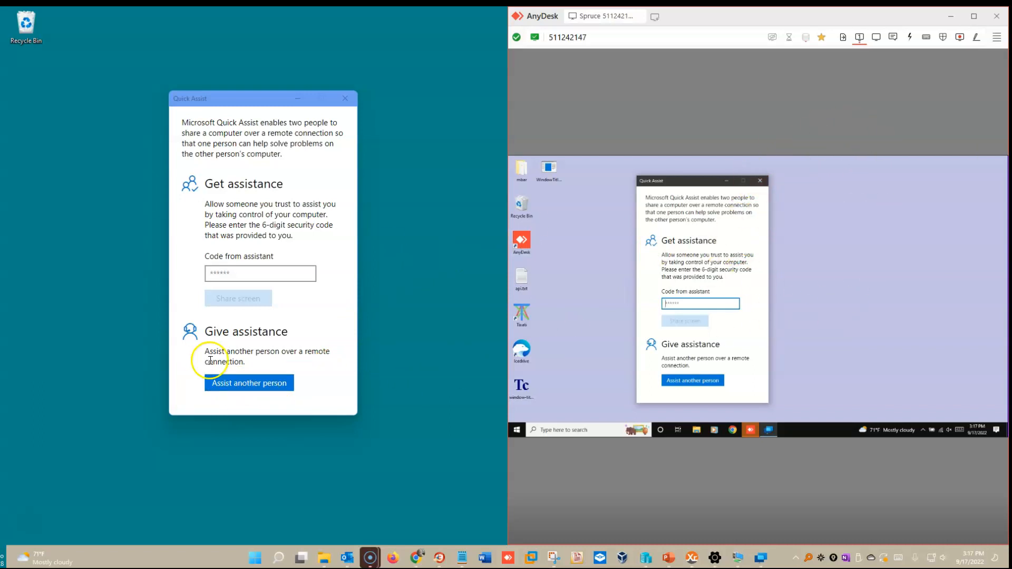
- Choose Assist another person and sign in with the helper's Microsoft account e-mail
click(253, 384)
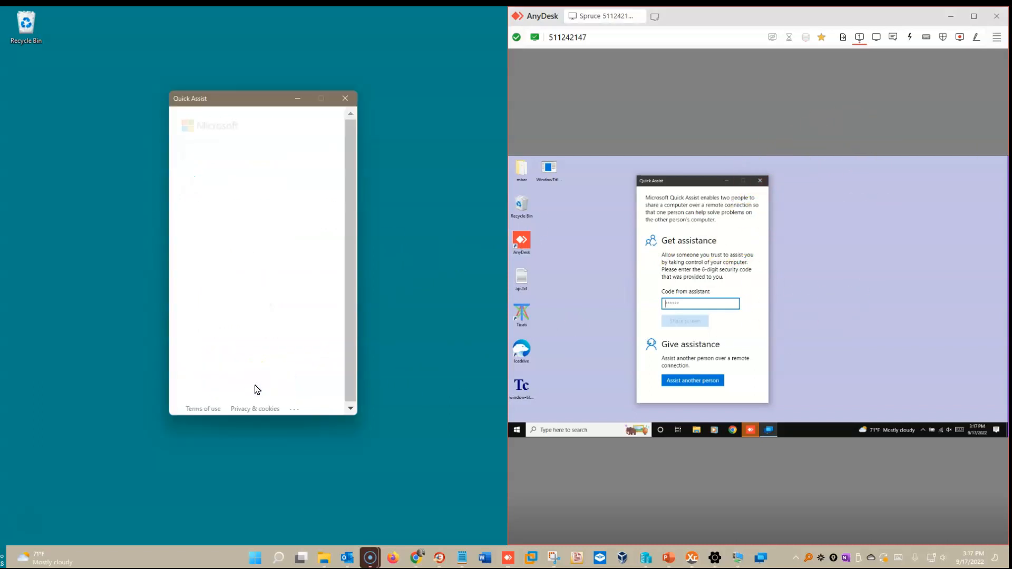
click(210, 172)
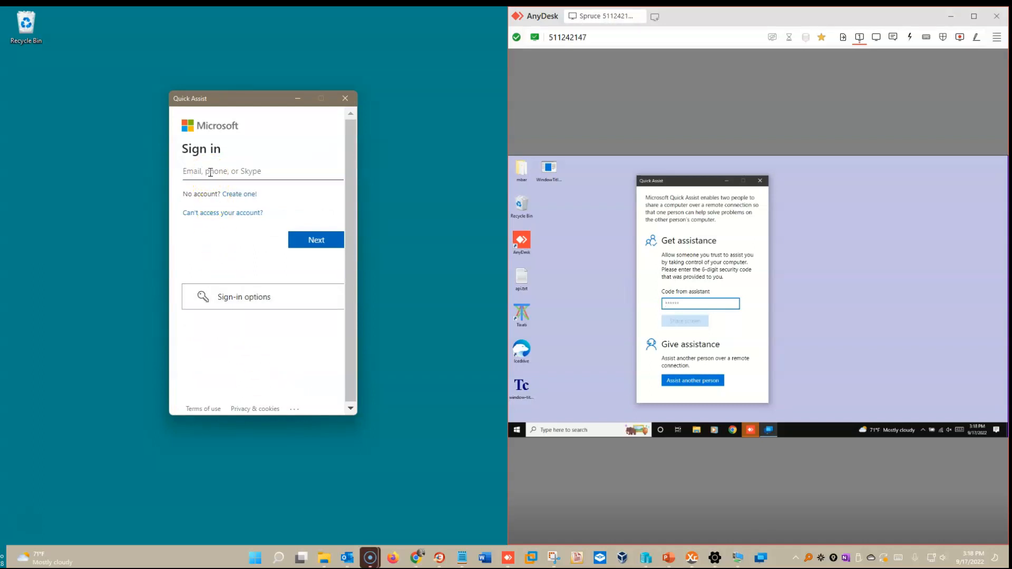
click(209, 173)
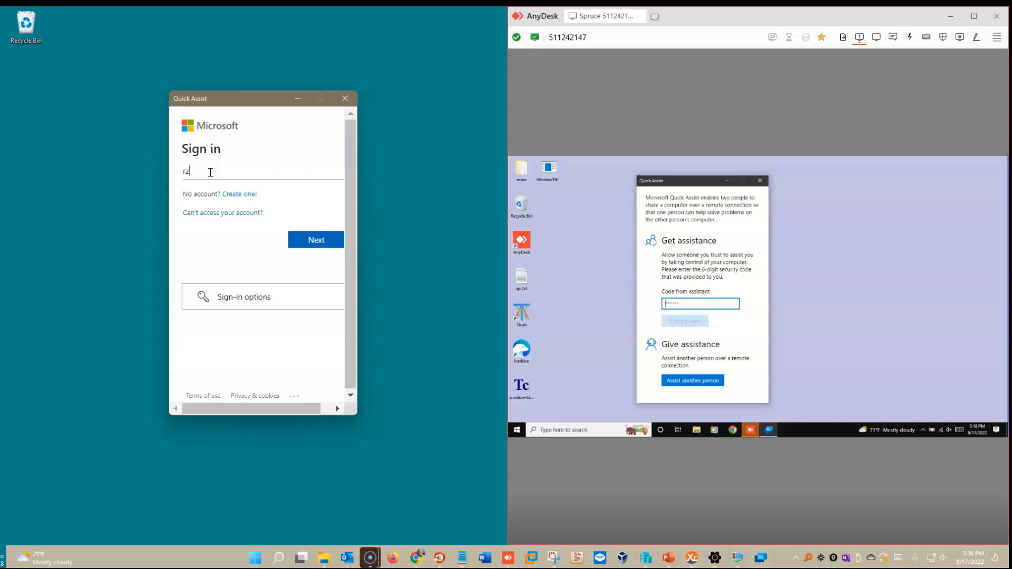
click(331, 243)
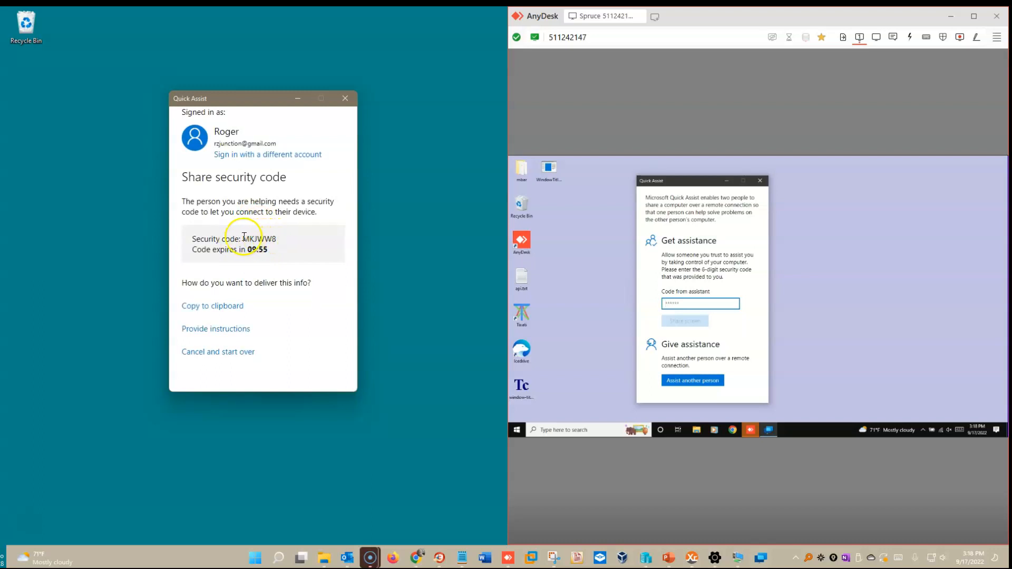
- Ready the remote code entry field, then return to the local Share security code page
click(810, 323)
click(732, 299)
click(335, 248)
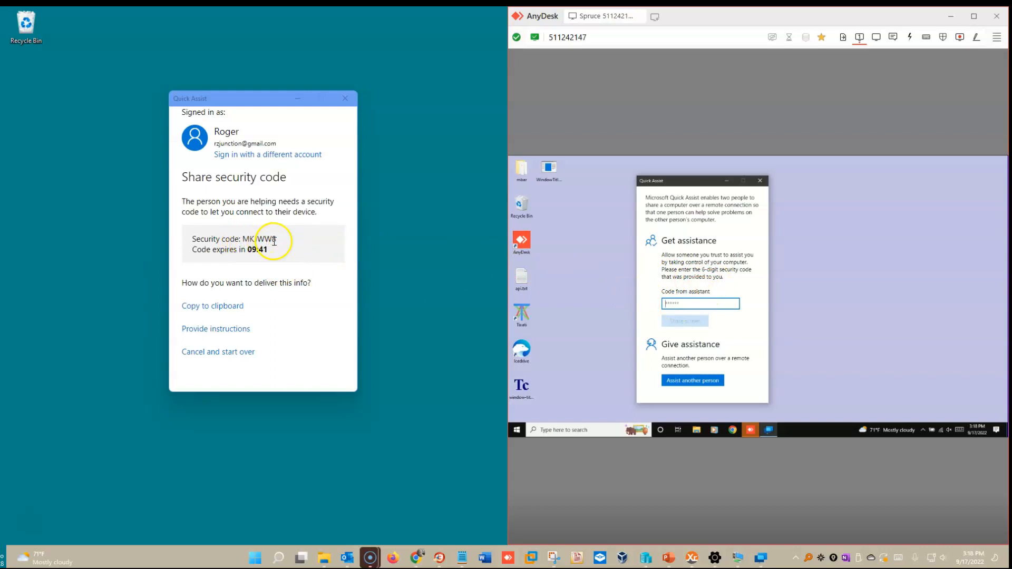
- Enter the security code on the remote PC to share its screen, and request full control locally
text(mkjww8)
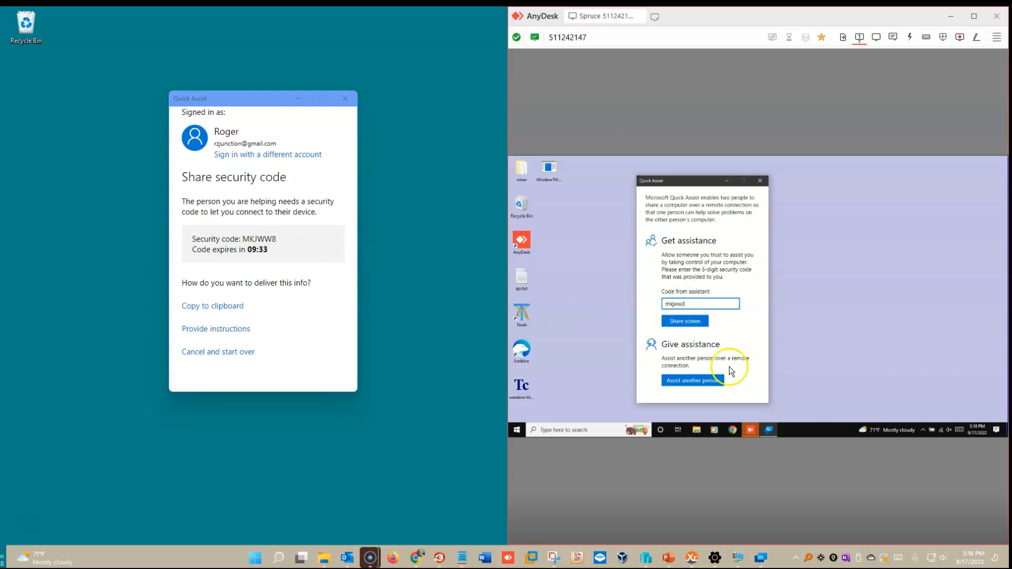
click(687, 321)
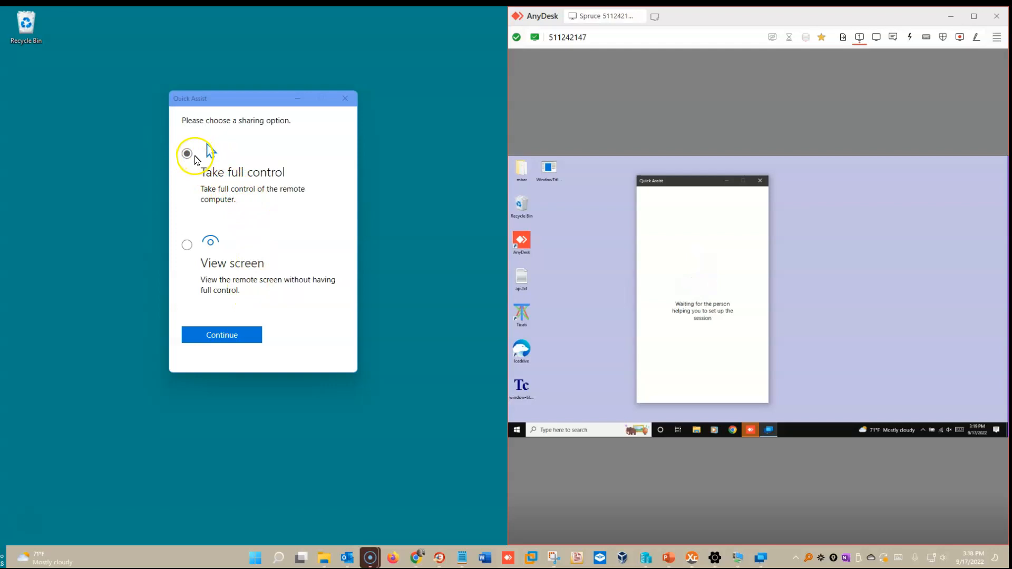
click(232, 335)
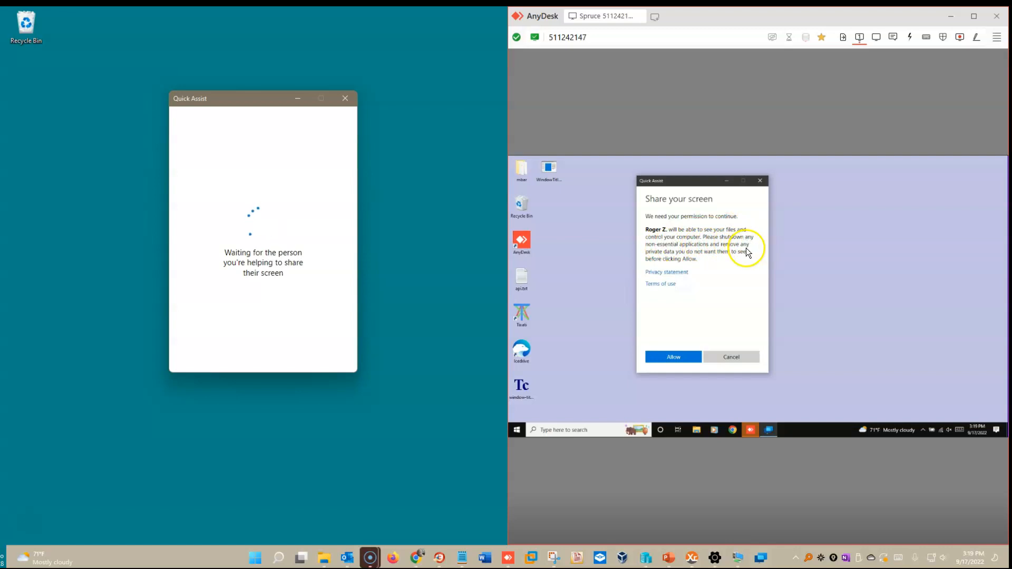
- Allow the session on the remote PC and reposition the Quick Assist viewer window
click(679, 360)
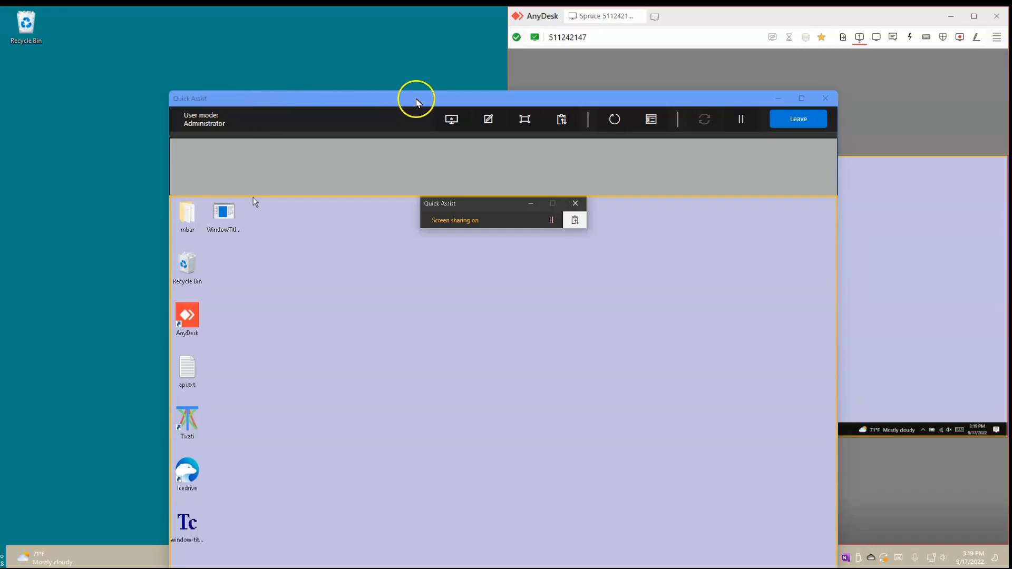
drag(502, 95, 452, 47)
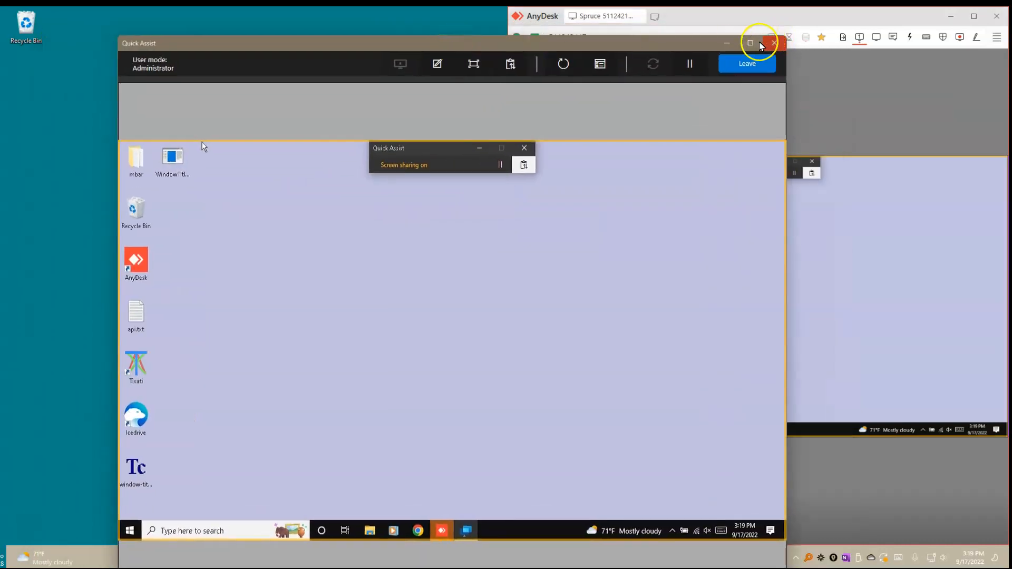
drag(626, 40, 432, 41)
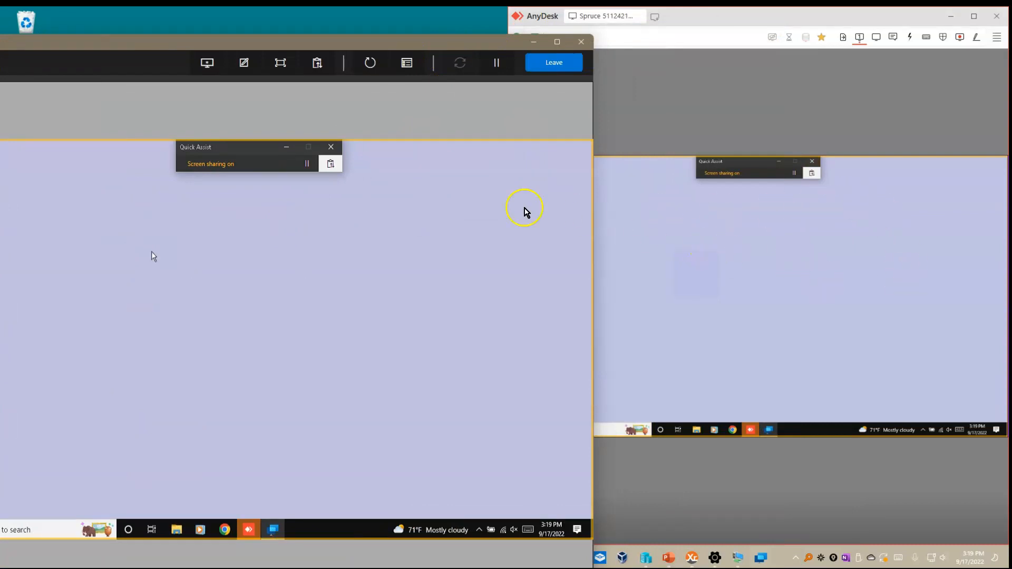
drag(342, 44, 476, 41)
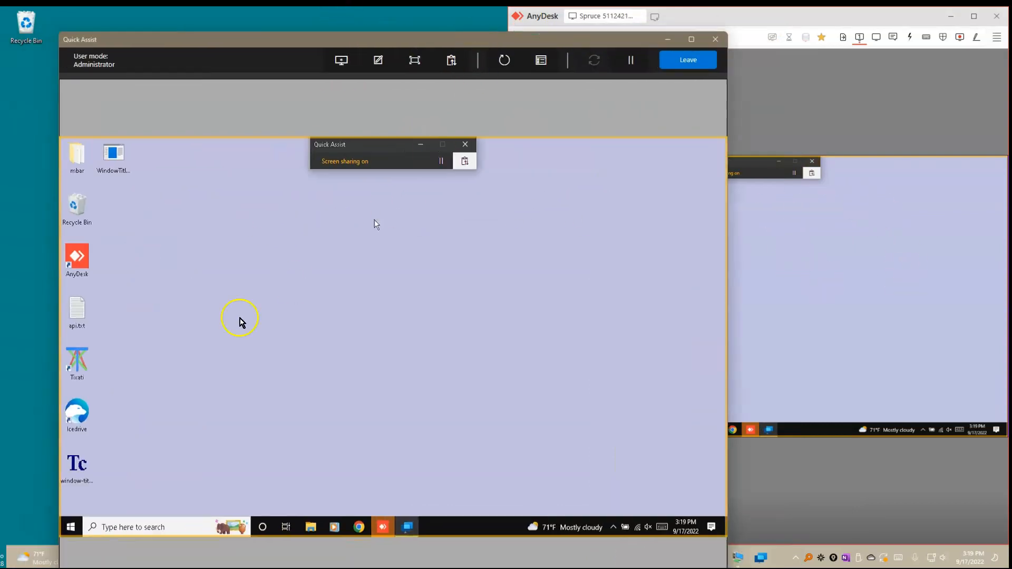
- Open api.txt in Notepad on the remote Spruce desktop, keeping the AnyDesk view visible
double_click(81, 306)
drag(431, 40, 201, 42)
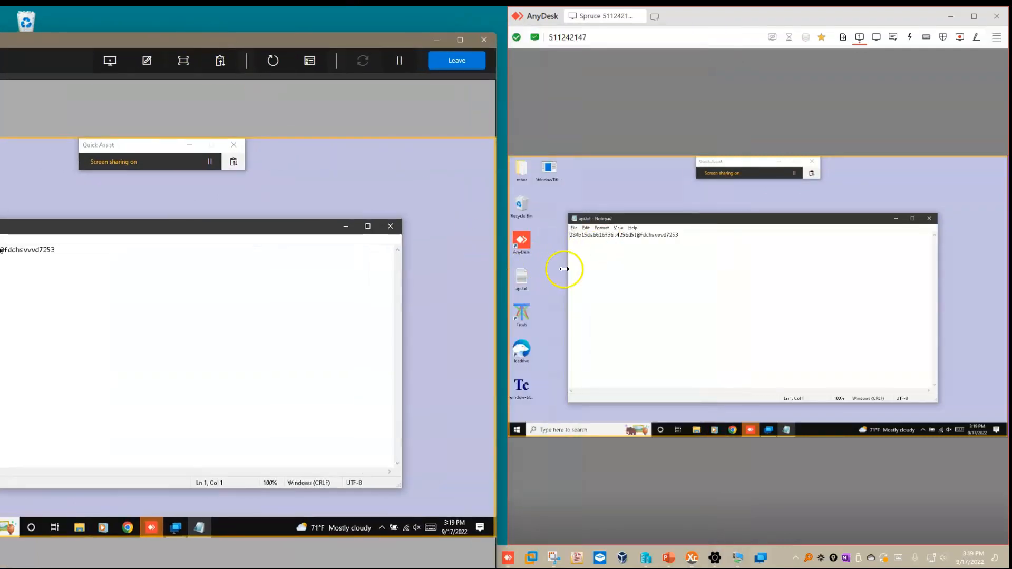
drag(347, 47, 637, 42)
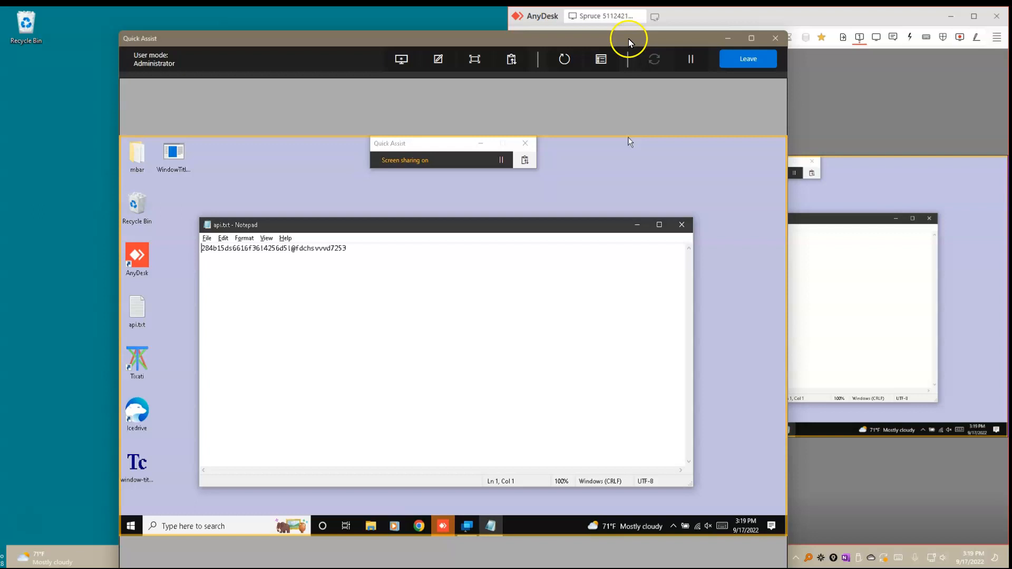
drag(628, 37, 475, 37)
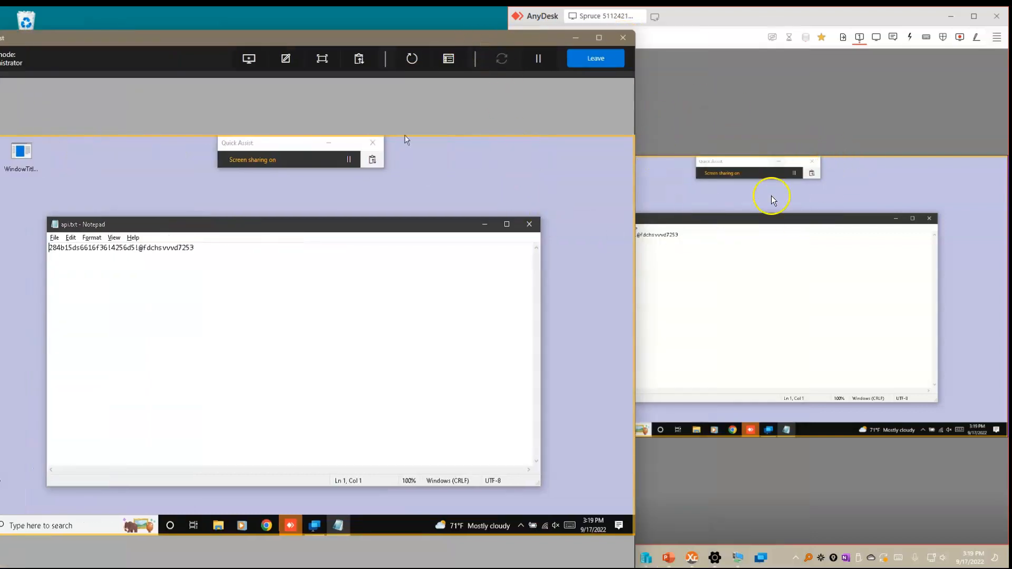